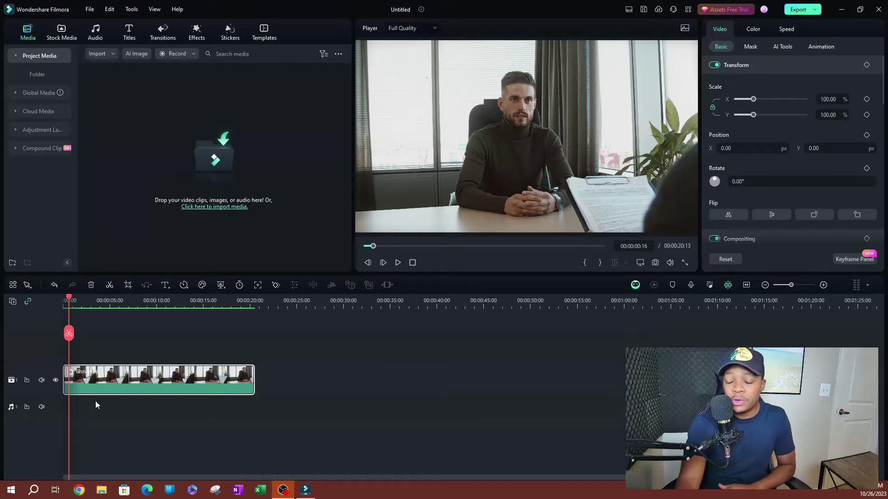
From Export, open the thumbnail's Set Thumbnail dialog on its From Local tab.
click(798, 9)
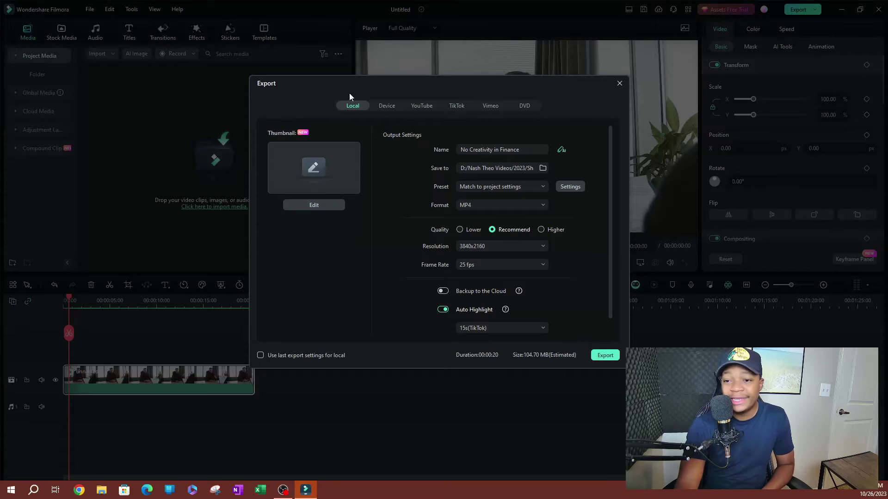
click(315, 206)
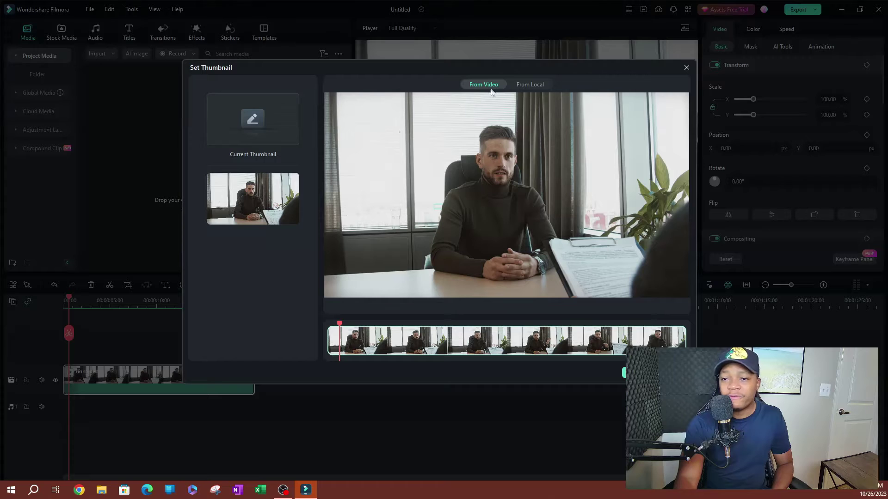
click(533, 85)
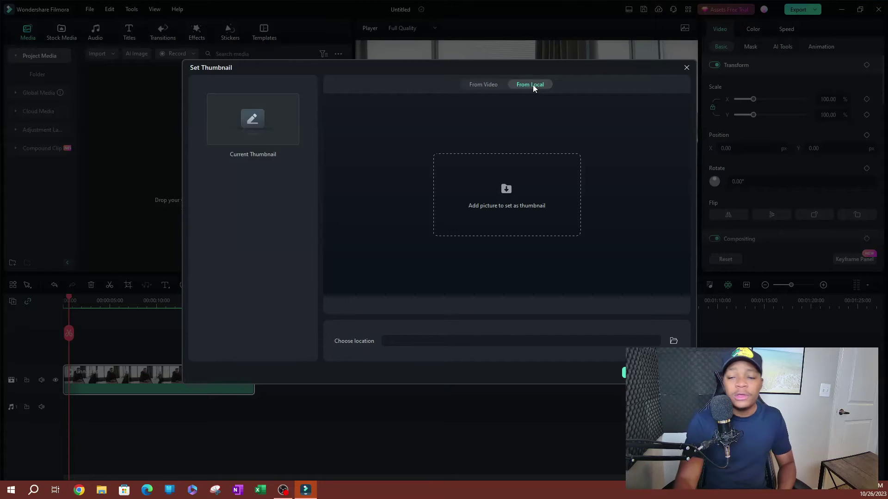
Drop 000000.png from the Thumbnails folder into the local thumbnail area and confirm with OK.
key(alt+Tab)
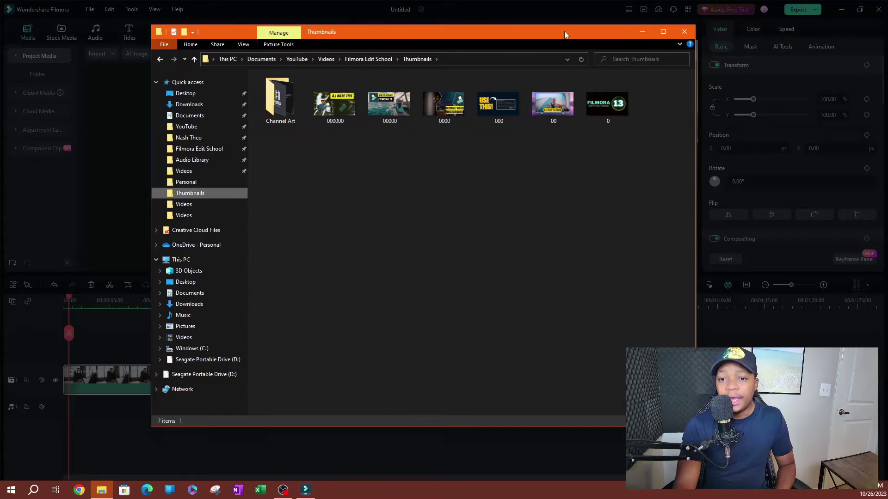
drag(434, 36, 110, 46)
drag(3, 114, 497, 209)
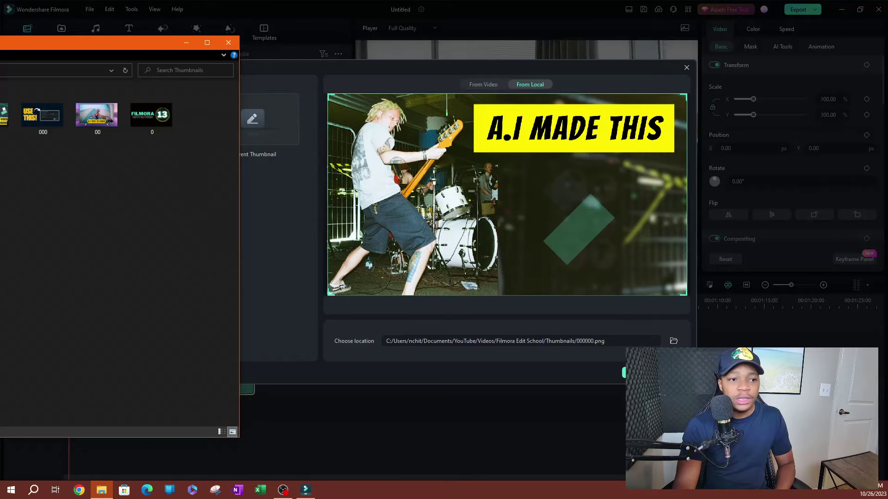
click(497, 209)
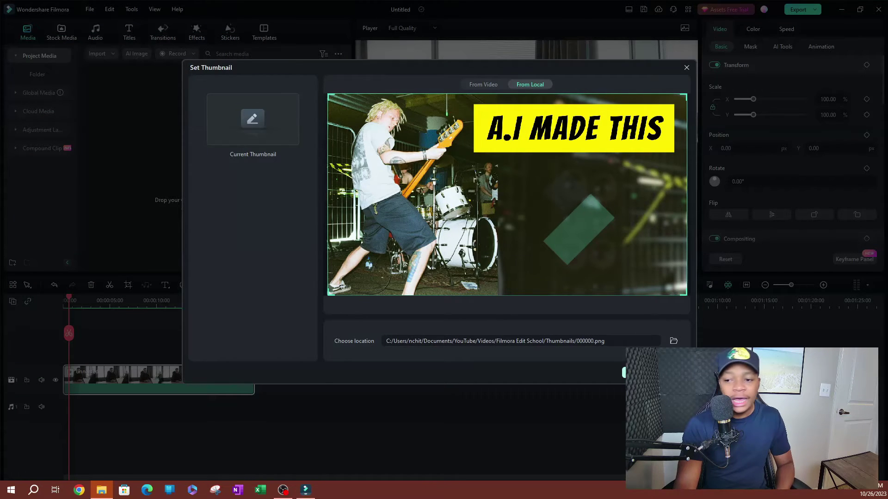
click(641, 373)
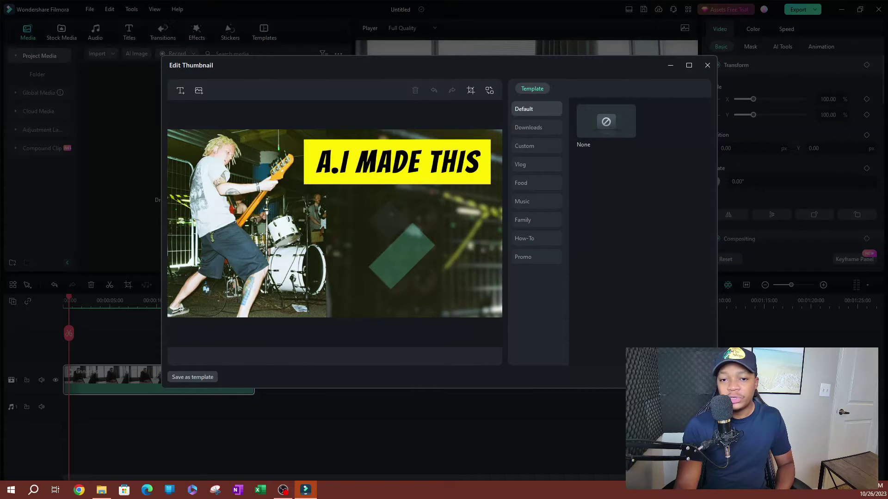
Save the 'A.I MADE THIS' thumbnail edit and return to the Export dialog.
click(689, 377)
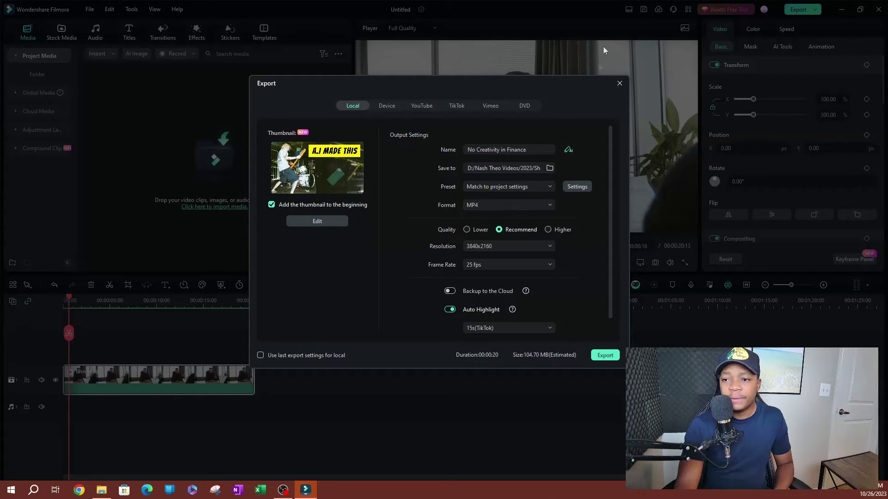
Close Filmora without saving the current project and start a new project.
click(619, 83)
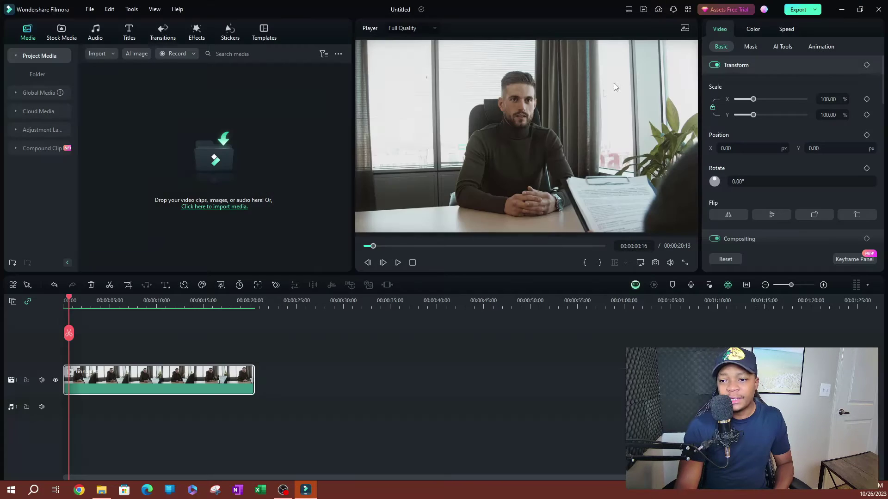
click(878, 9)
click(515, 250)
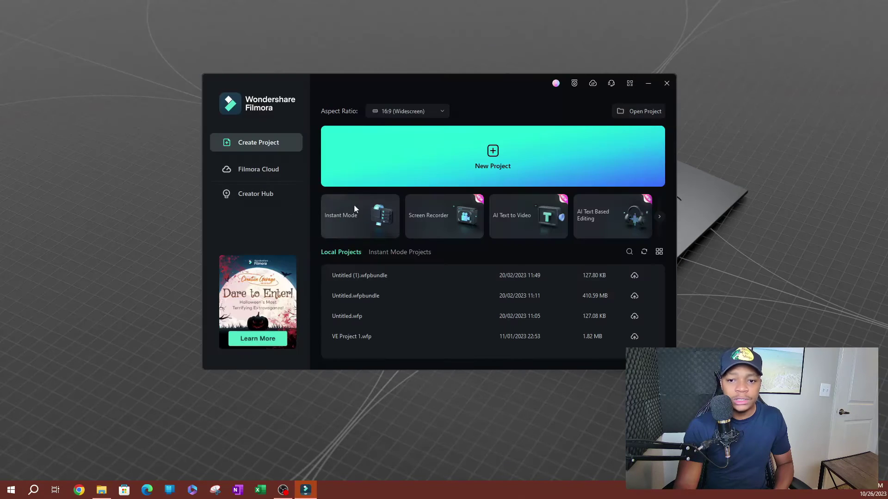
click(459, 165)
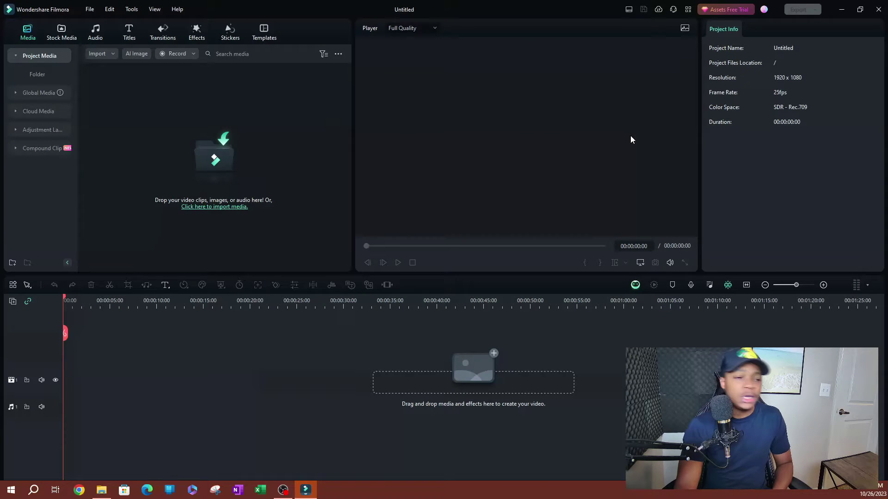
Put the favorited highway traffic stock clip on the timeline and open Export.
click(62, 31)
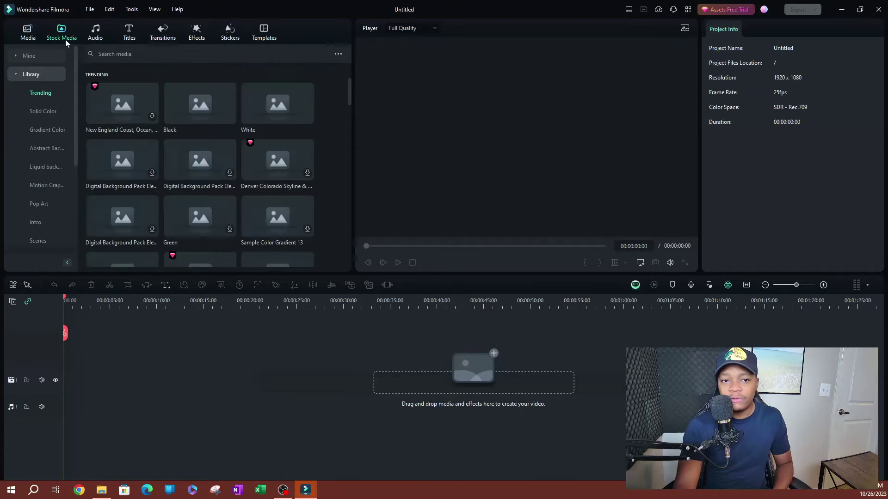
click(27, 55)
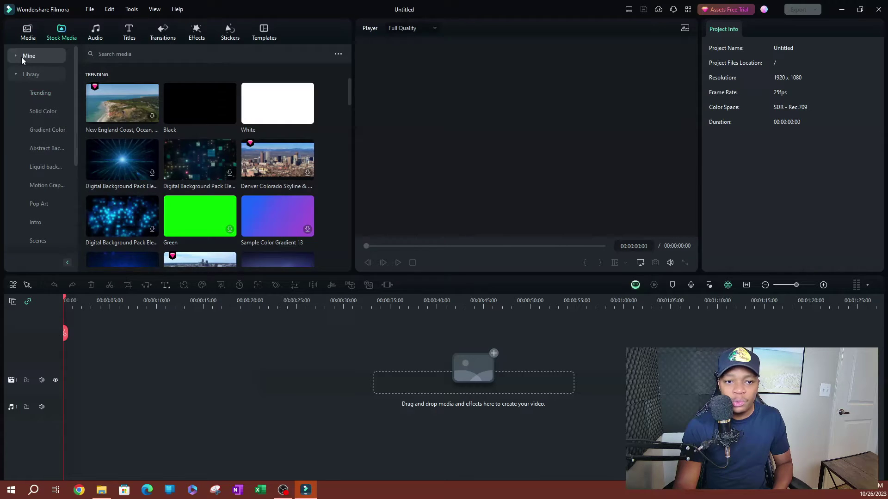
drag(122, 127, 342, 373)
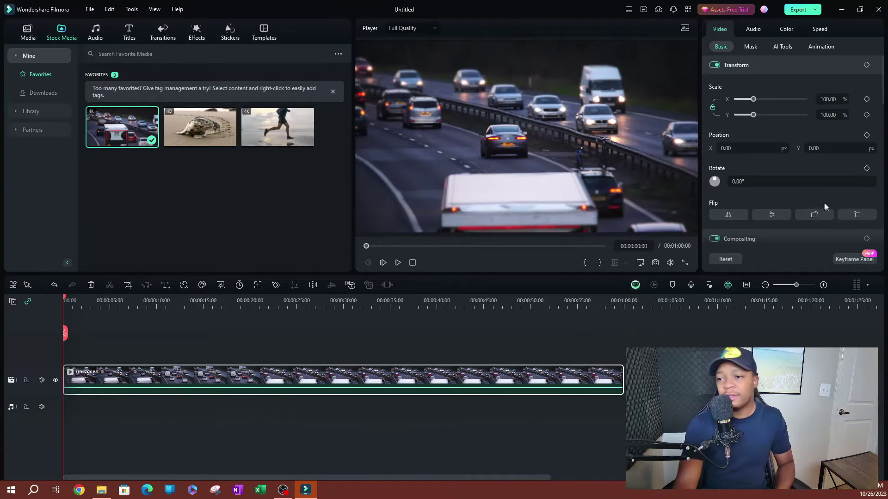
click(798, 10)
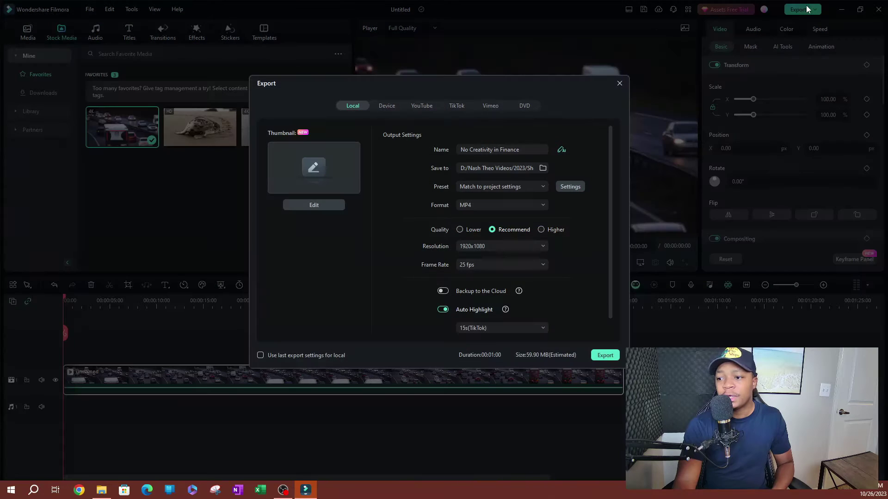
Select the second suggested traffic frame as the thumbnail in Set Thumbnail.
click(309, 205)
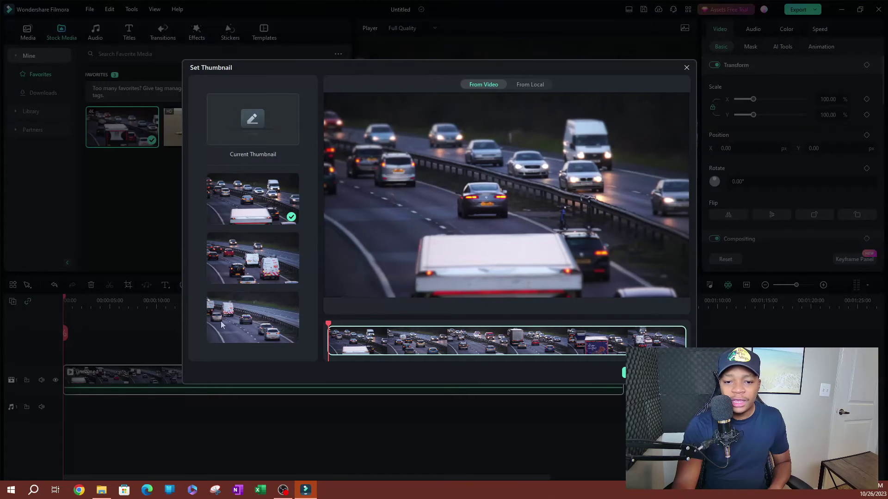
click(243, 263)
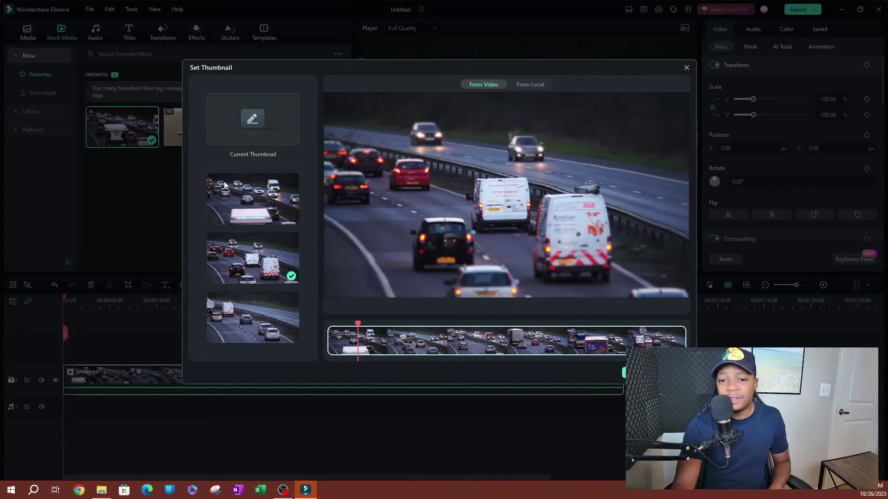
Confirm the frame and add a 'YOUR TITLE HERE' title to it in Edit Thumbnail.
click(642, 372)
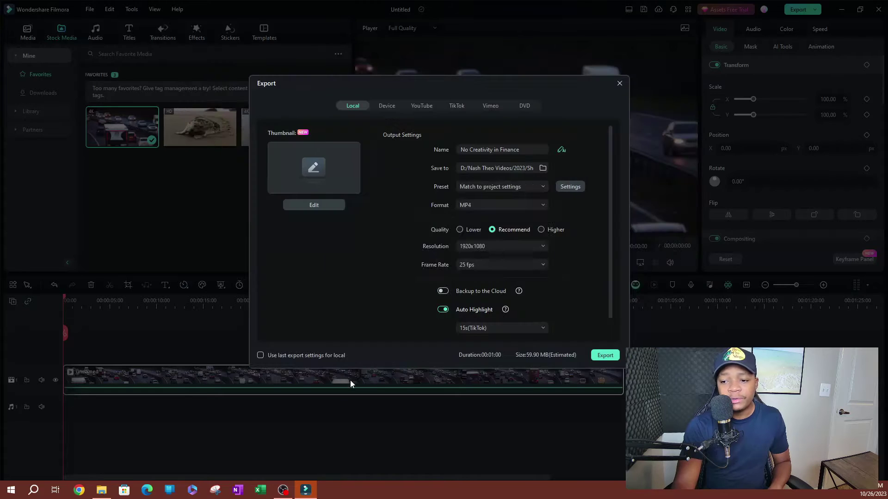
click(311, 204)
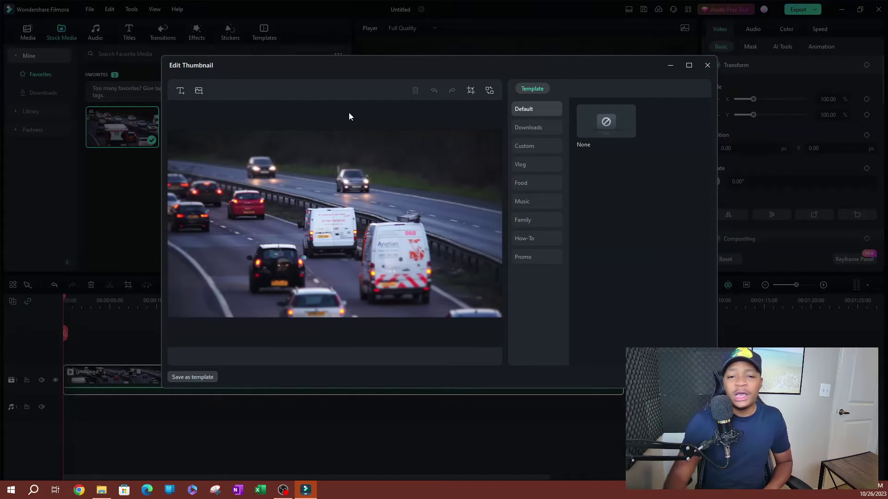
click(184, 94)
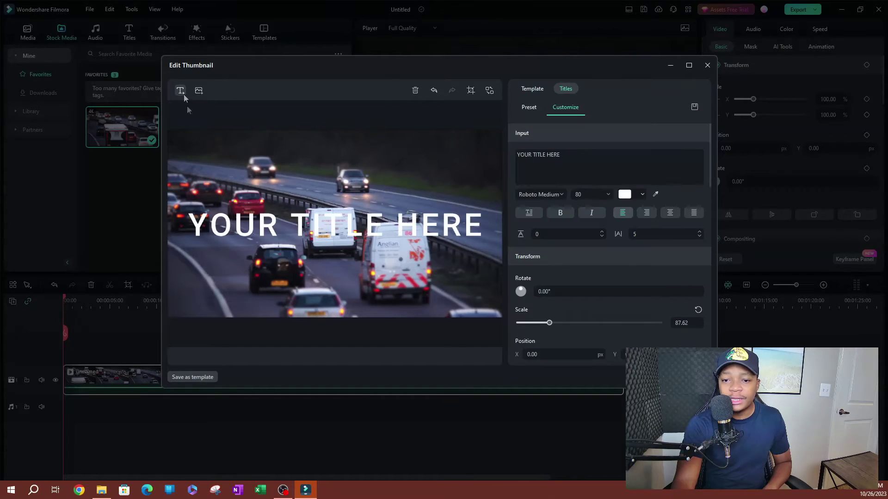
double_click(226, 231)
text(THU)
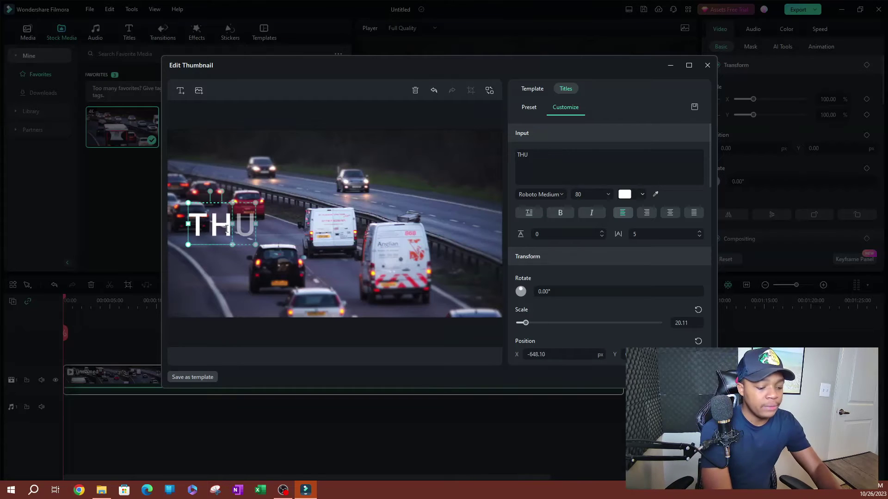
text(MBNAIL)
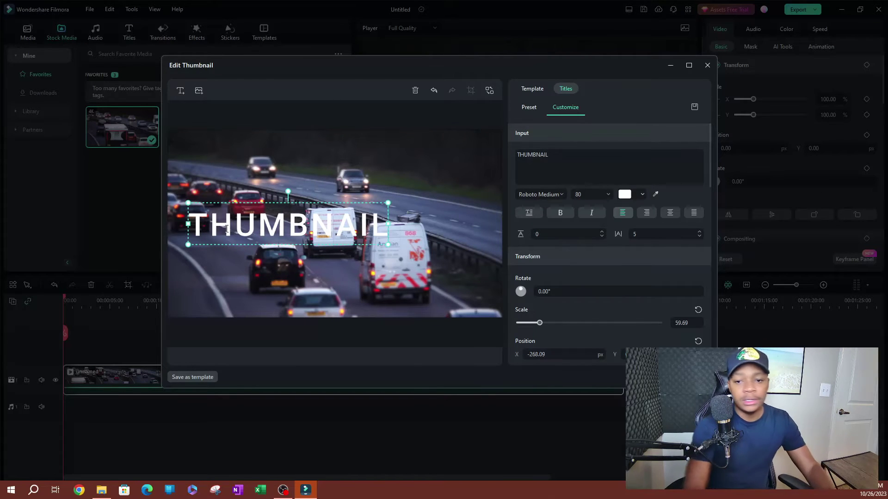
click(279, 159)
click(283, 225)
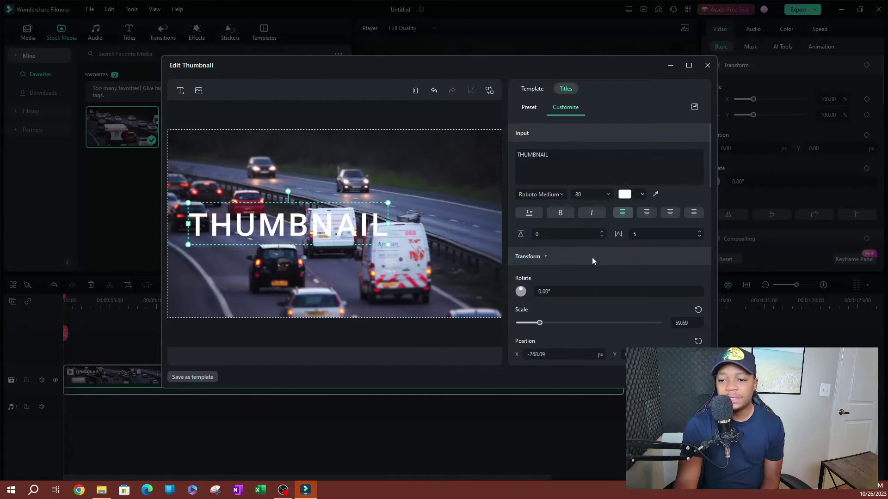
scroll(583, 269, down, 2)
scroll(545, 275, down, 3)
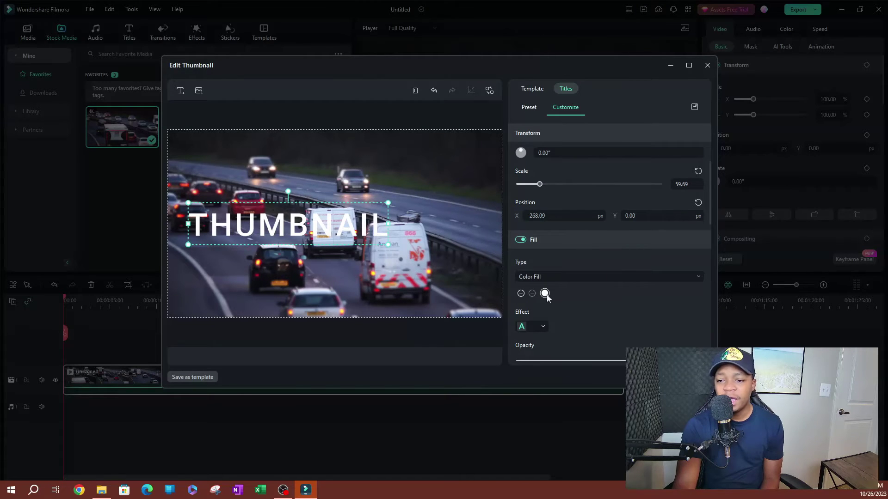
scroll(565, 284, down, 3)
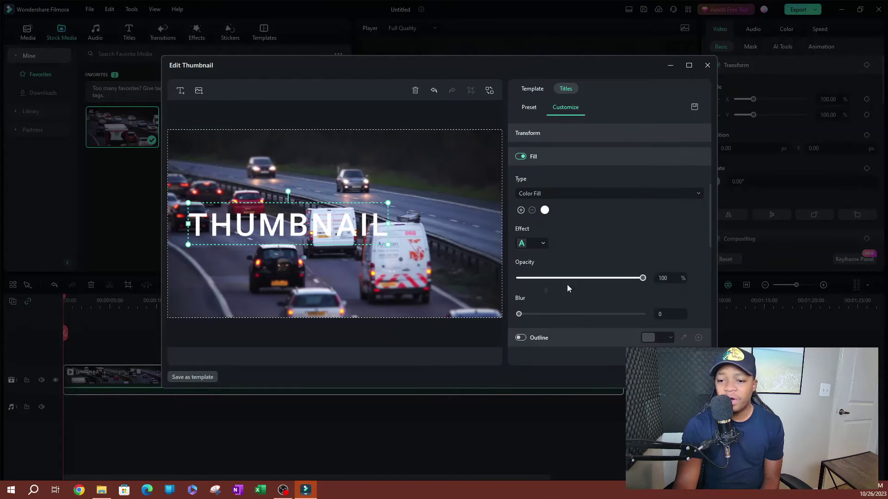
scroll(603, 247, down, 2)
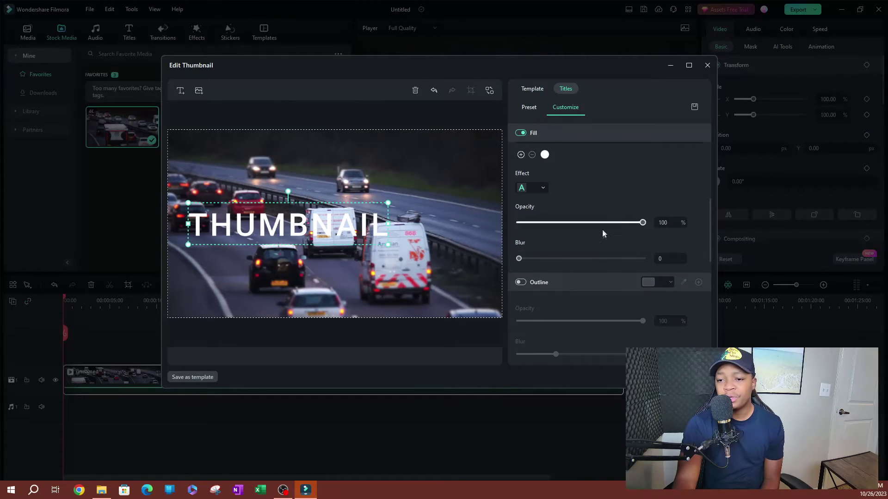
scroll(597, 236, down, 10)
scroll(601, 201, up, 12)
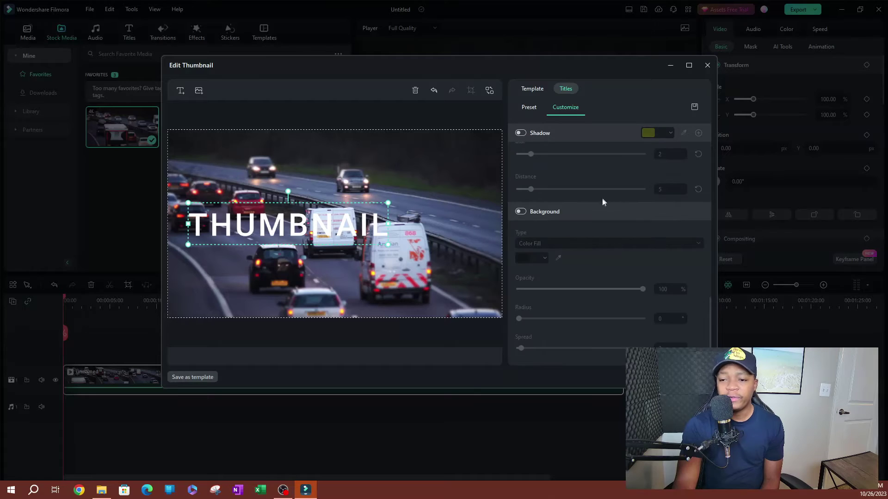
Preview Basic presets on THUMBNAIL: blue glow, pink outline, white/light-blue, and blue reflection.
click(530, 108)
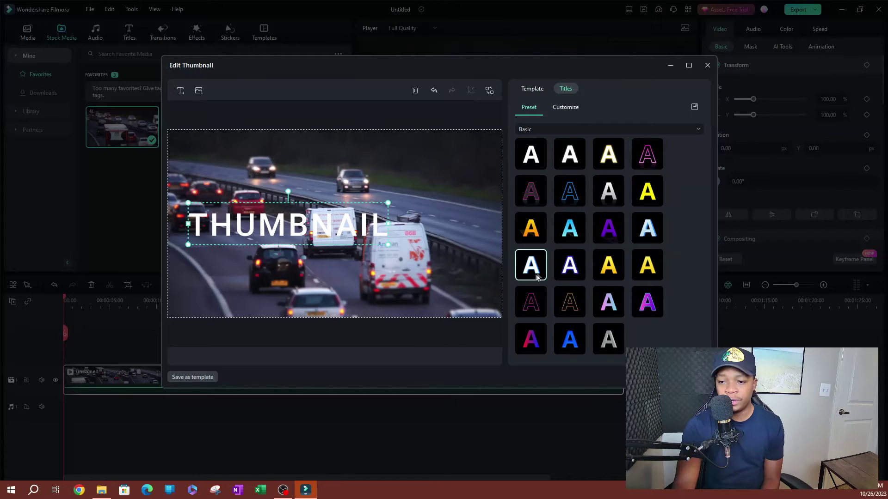
click(570, 264)
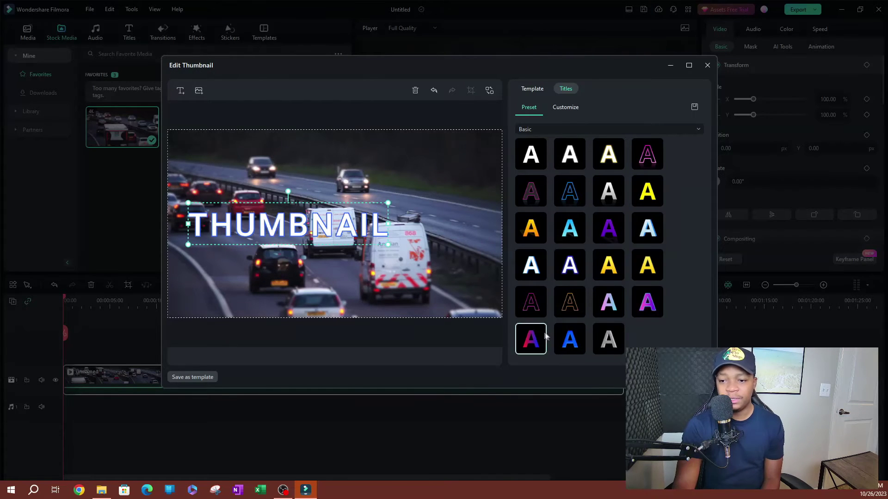
click(645, 155)
click(646, 231)
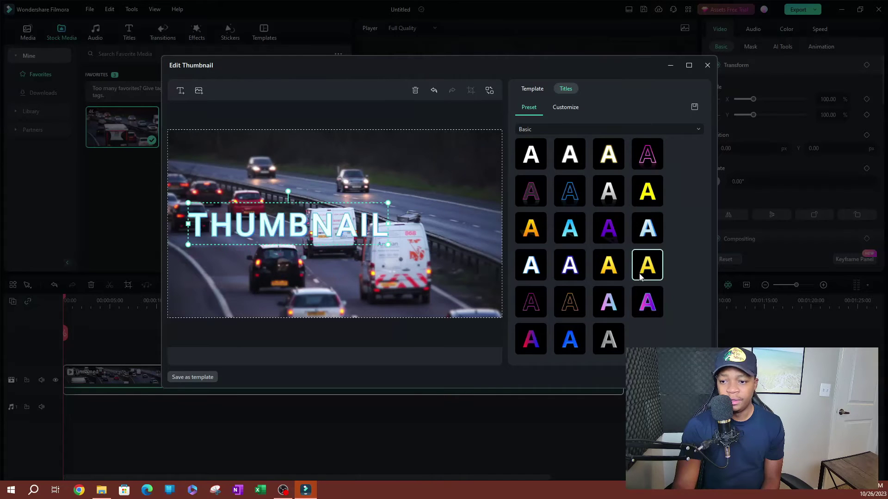
click(564, 193)
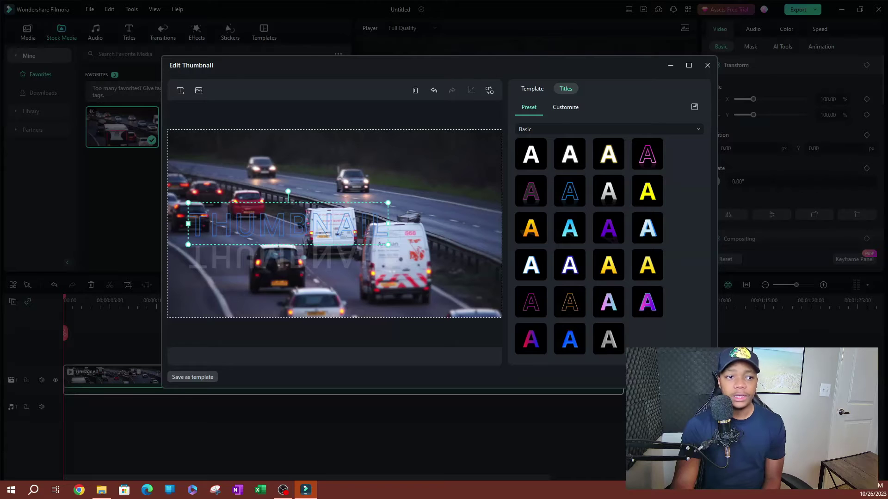
click(575, 107)
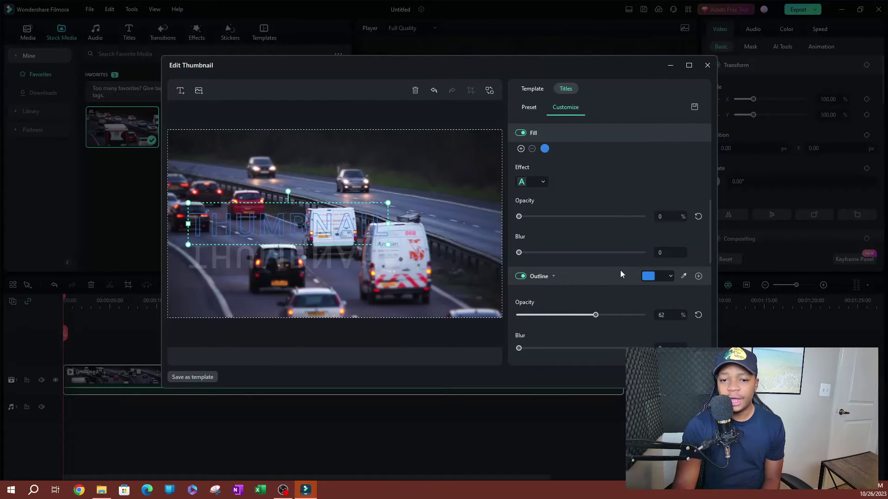
click(525, 109)
Apply the orange-yellow gradient preset to THUMBNAIL and set its outline colour to dark red.
click(531, 228)
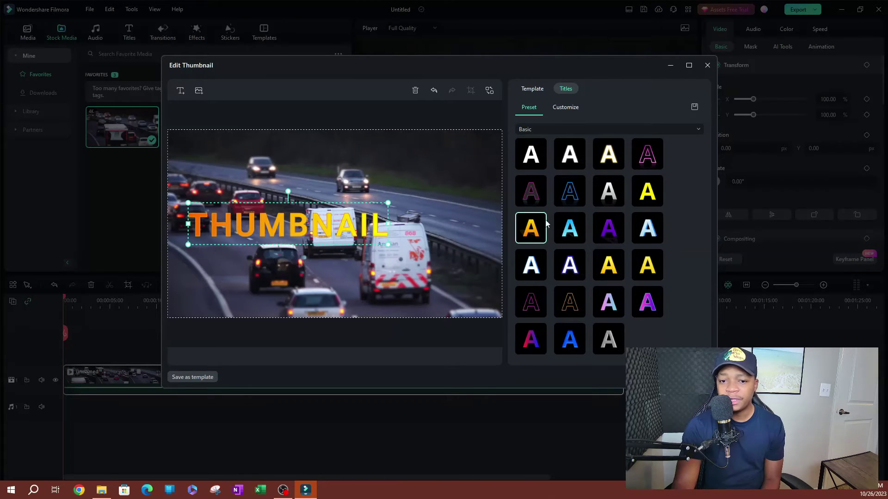
click(562, 107)
scroll(601, 176, up, 3)
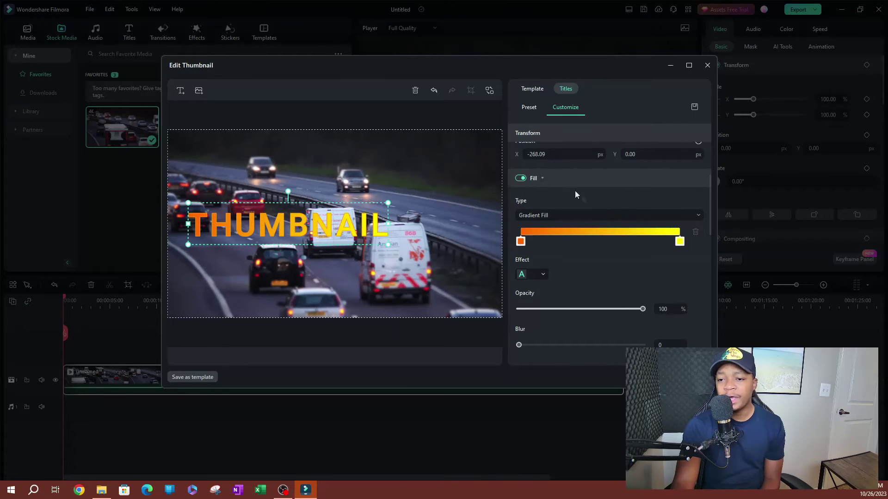
scroll(575, 190, down, 2)
scroll(619, 206, down, 2)
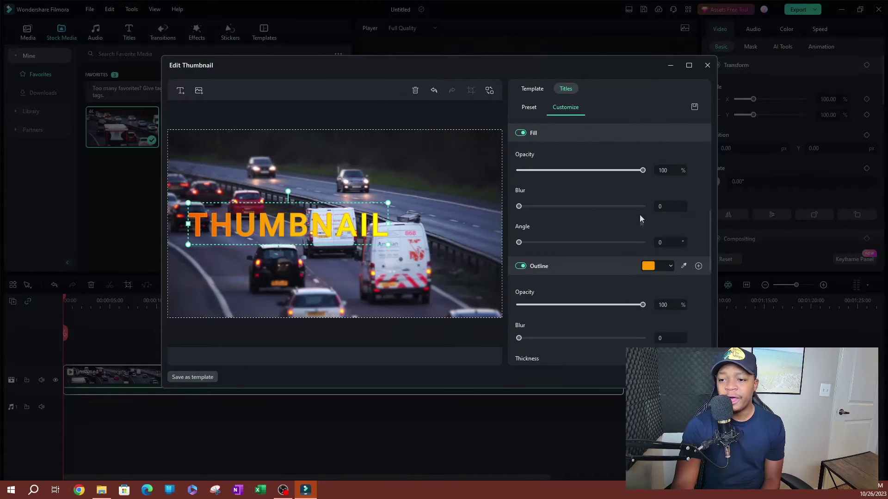
click(670, 266)
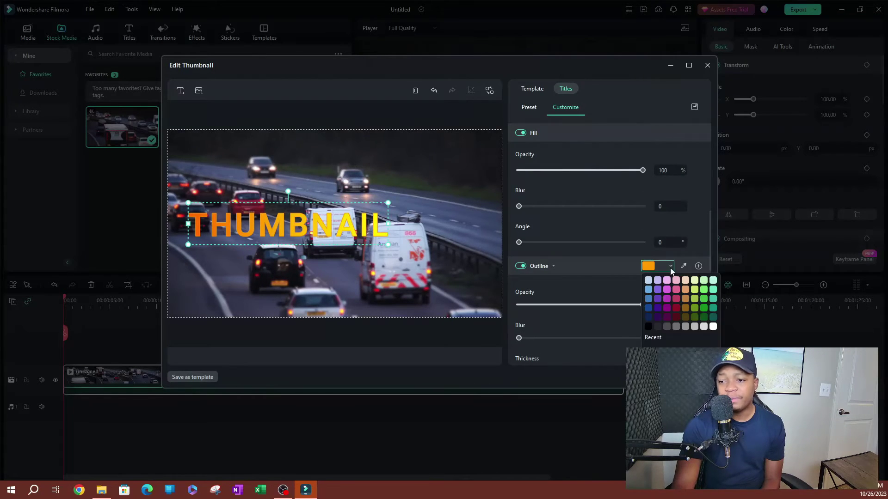
click(674, 308)
Scroll down to the Shadow settings, then show the Template categories.
scroll(614, 224, down, 5)
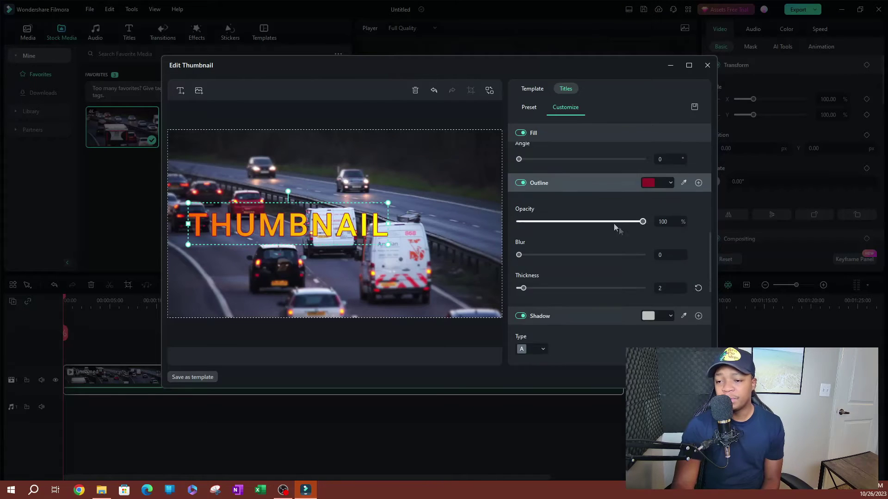
scroll(625, 234, down, 4)
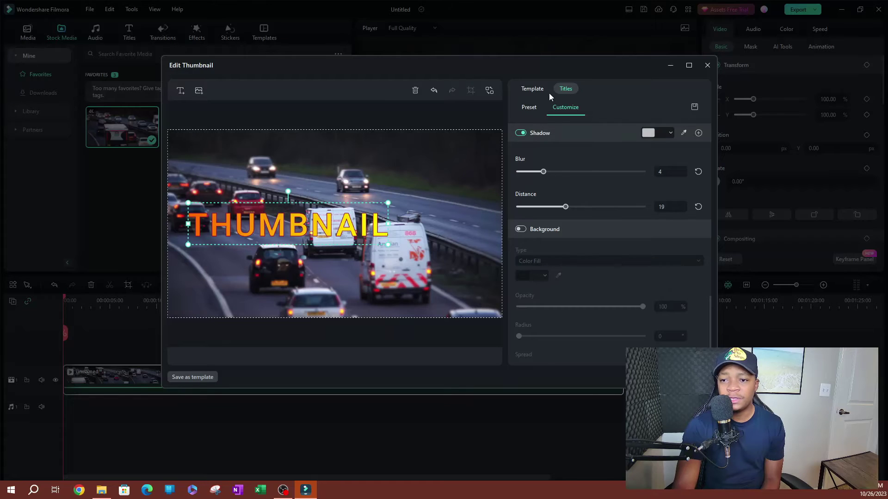
click(534, 90)
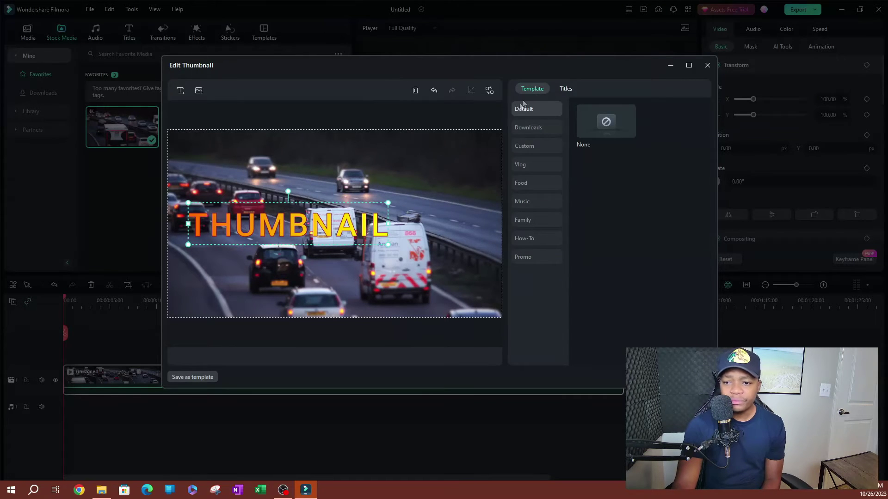
Browse template categories from Downloads to Promo, then apply the Vlog template Travel Journey 01.
click(529, 126)
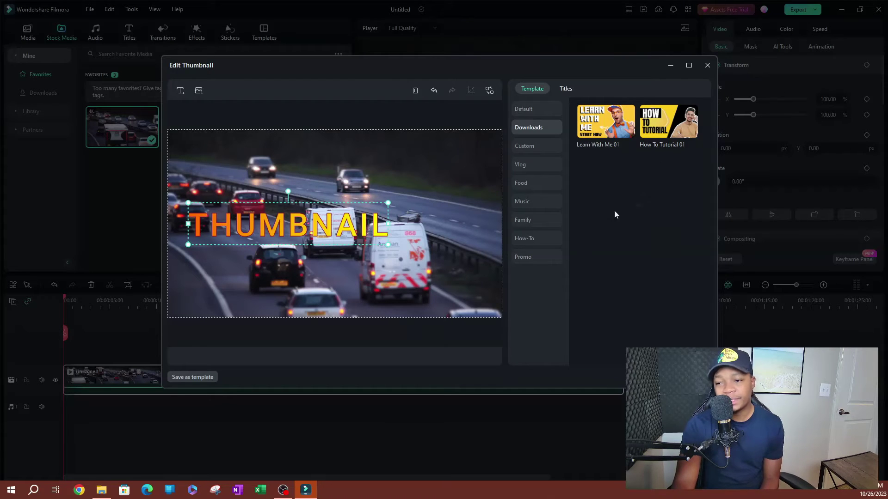
click(527, 147)
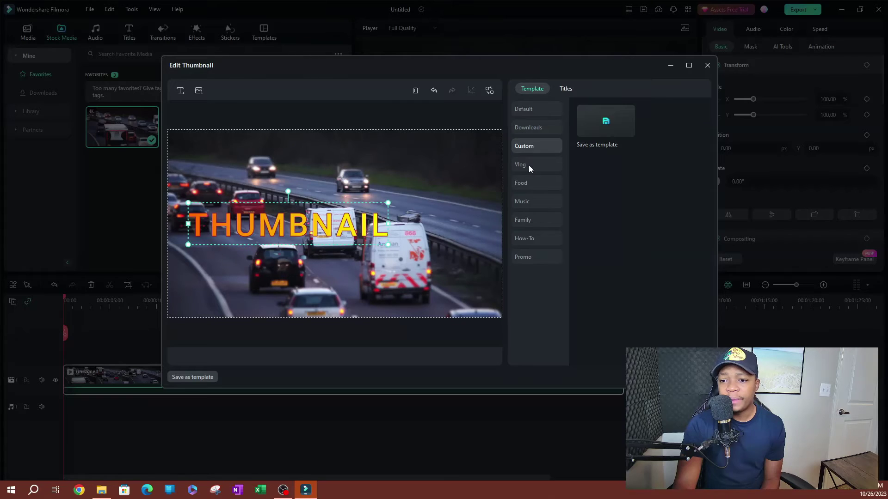
click(527, 165)
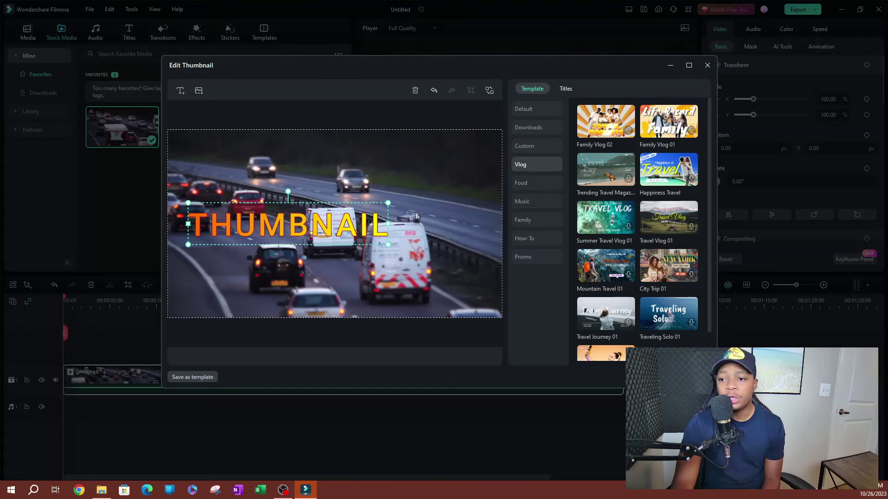
click(527, 184)
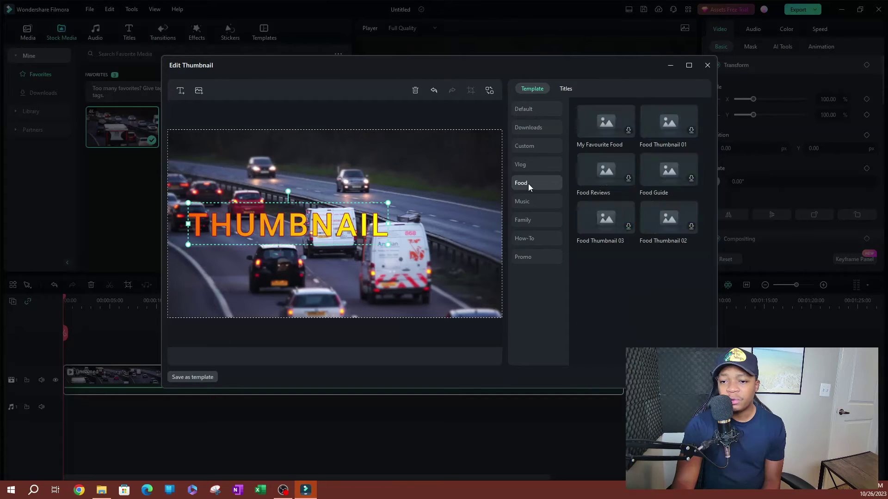
click(532, 203)
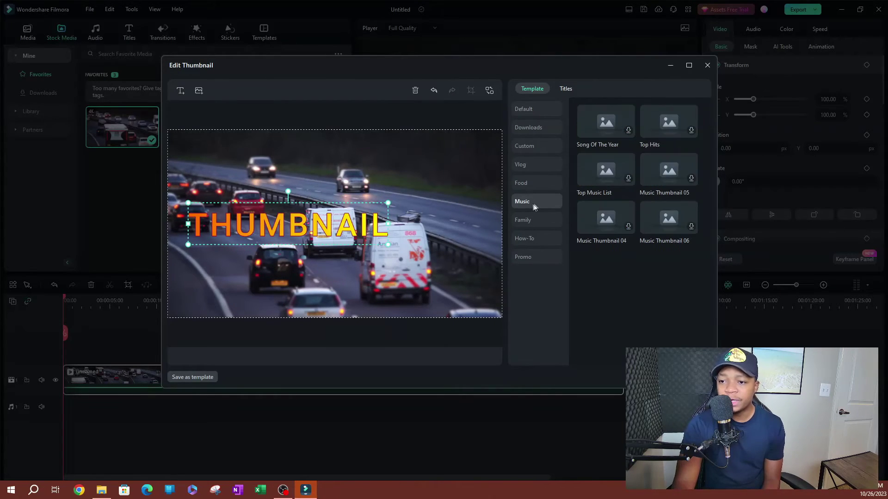
click(527, 221)
click(532, 239)
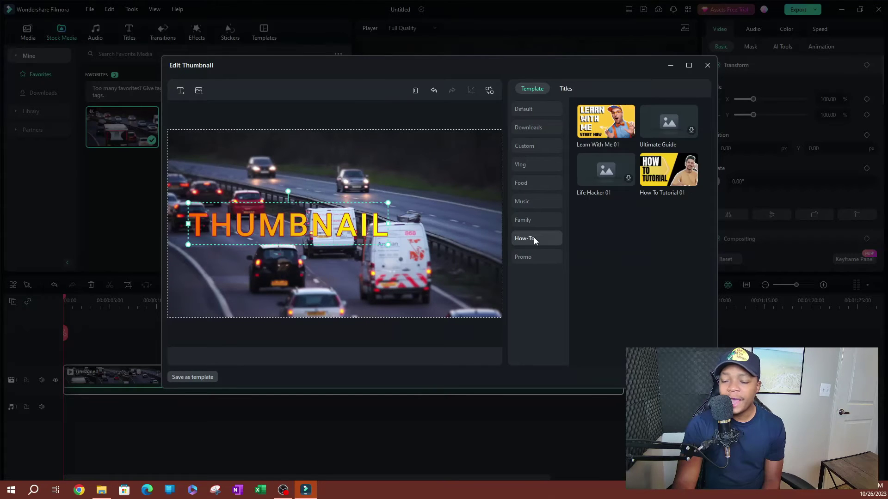
click(529, 258)
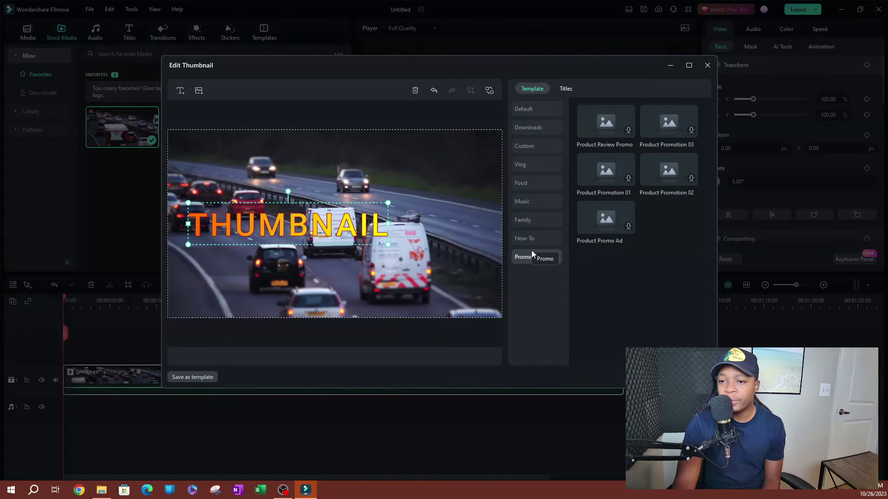
click(531, 167)
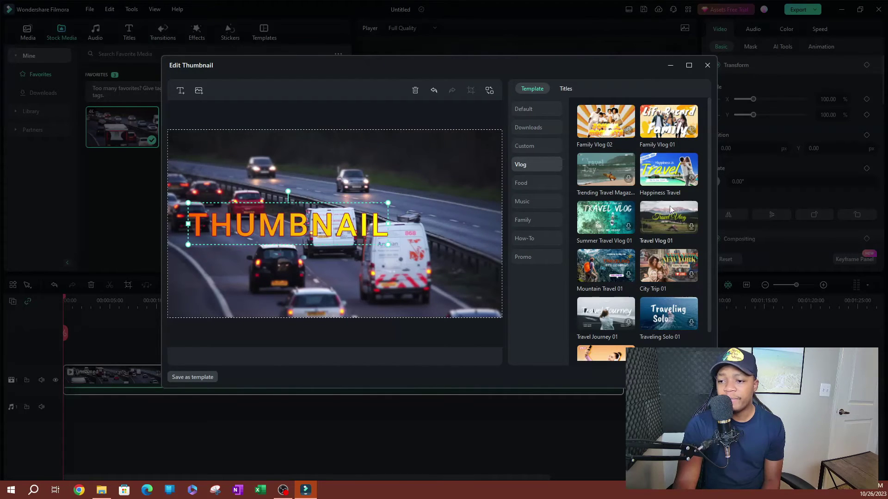
click(611, 319)
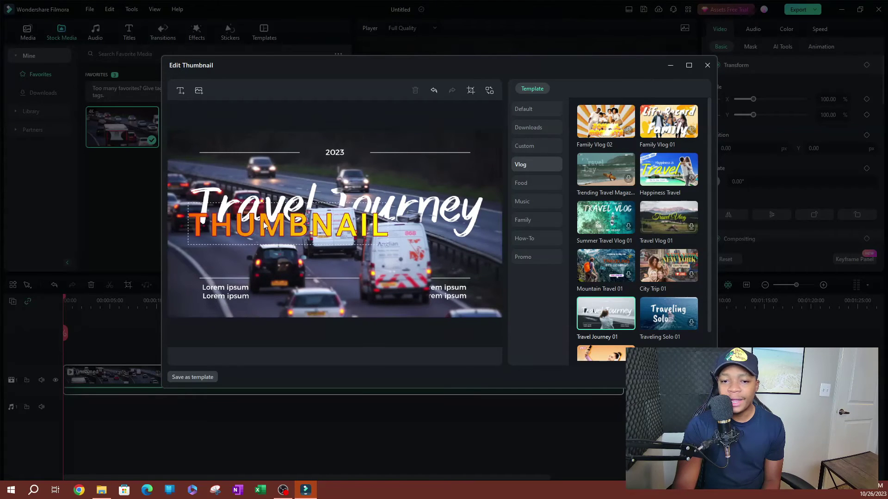
Delete the THUMBNAIL title, then choose the Family Vlog 02 template, raising the change-template warning.
click(310, 228)
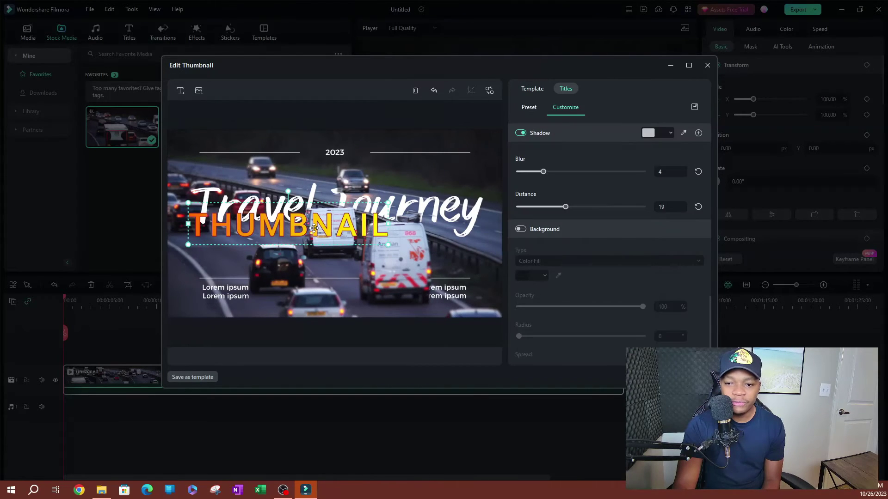
key(Delete)
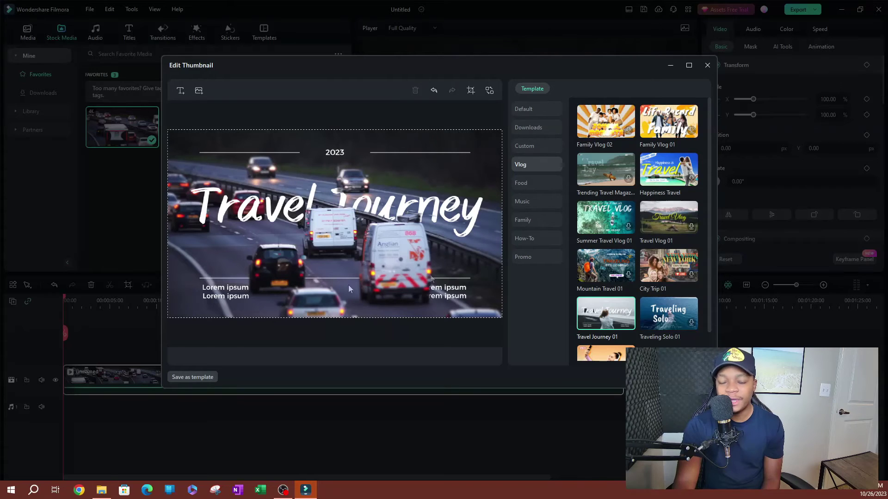
click(601, 124)
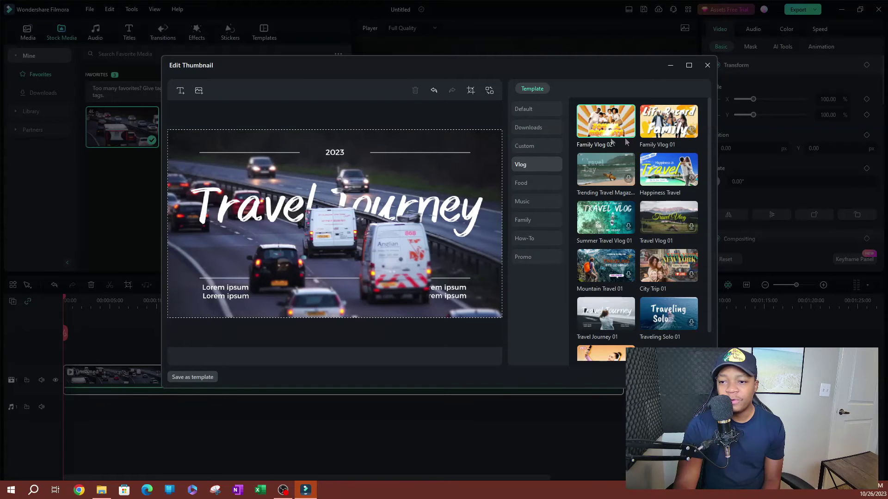
click(609, 125)
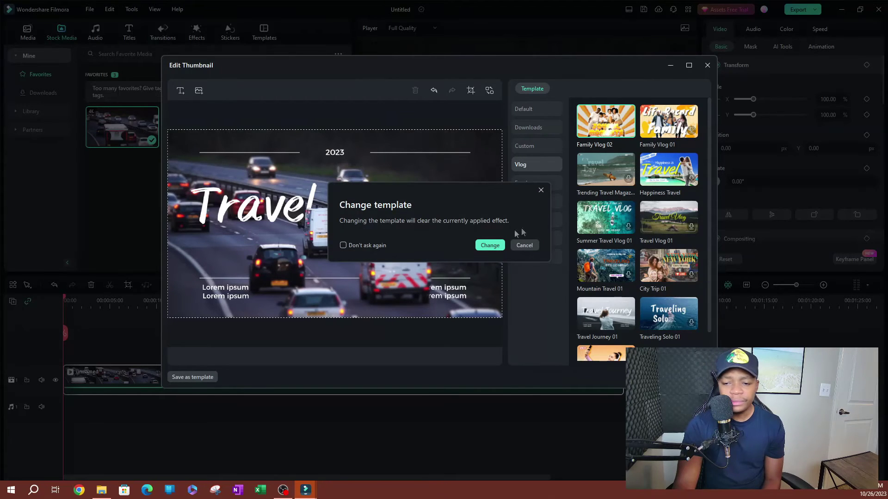
Replace the highway thumbnail's current template with the Happiness Travel vlog design.
click(491, 246)
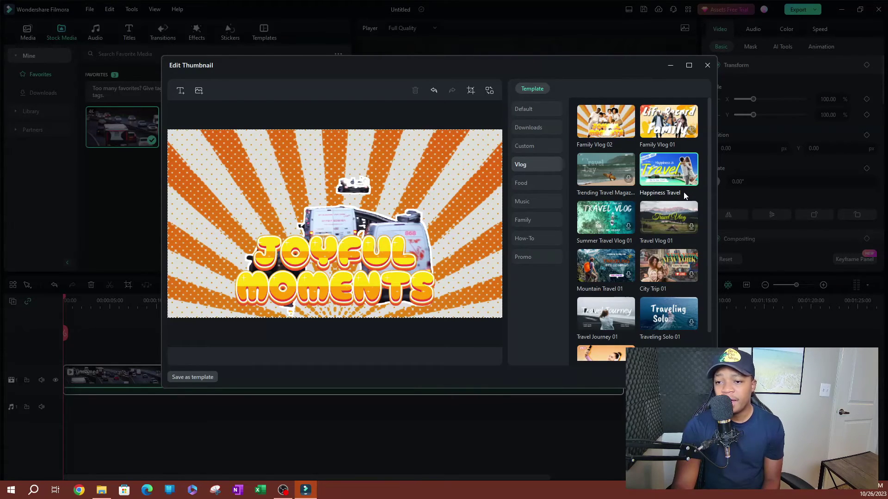
click(675, 173)
click(490, 243)
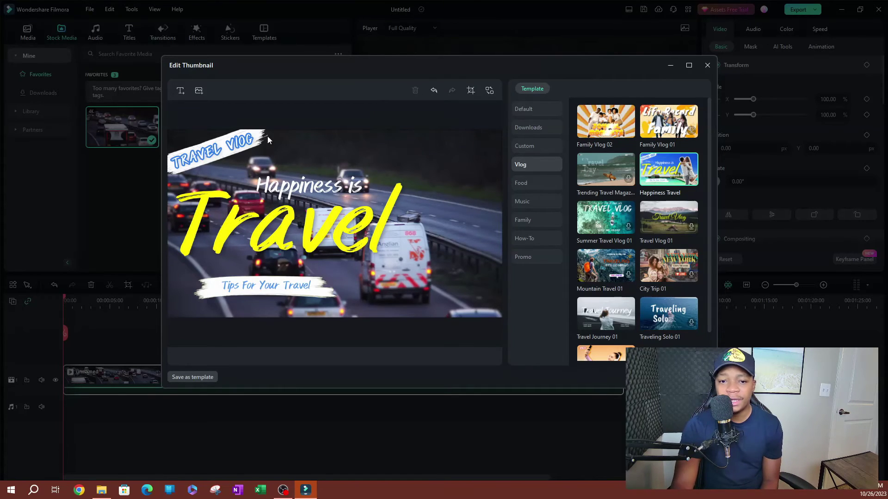
Select the TRAVEL VLOG title, then the background image, and start replacing that image.
click(226, 154)
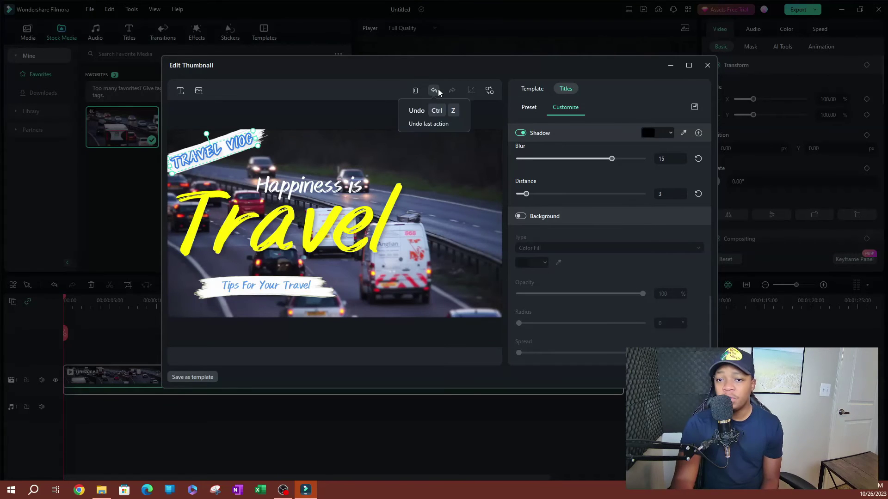
click(443, 137)
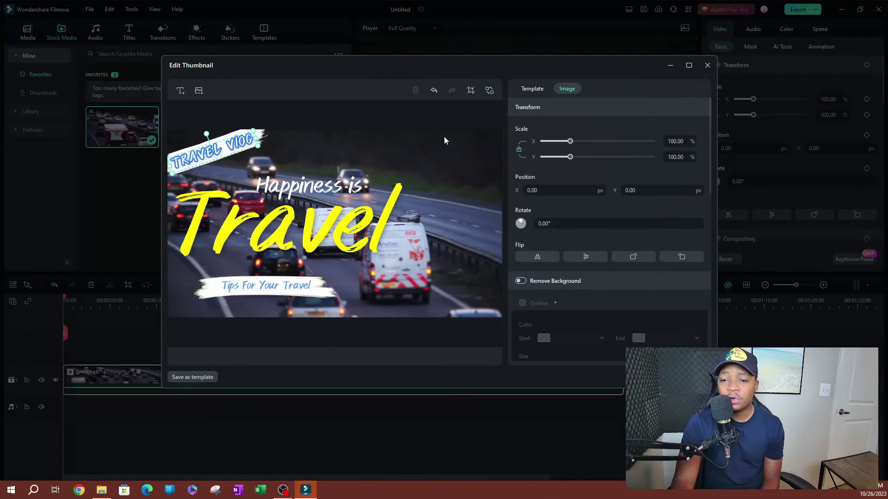
click(489, 90)
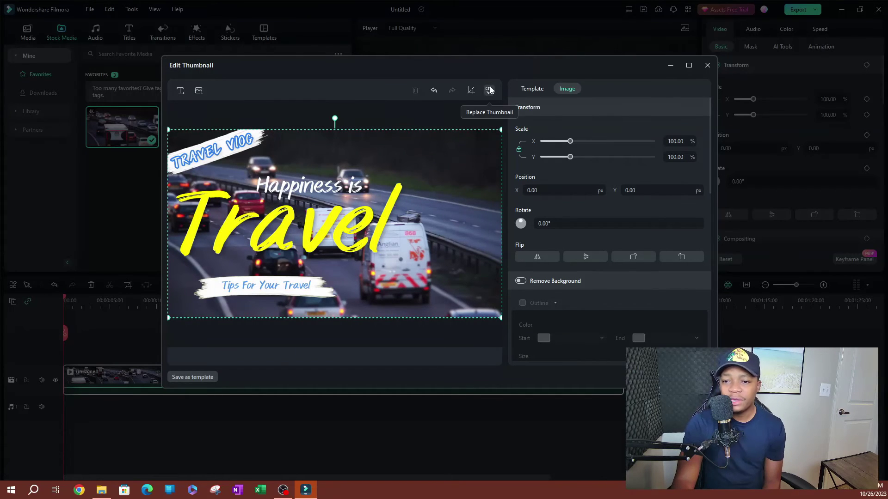
Use a different highway frame from the video as the thumbnail background.
click(489, 91)
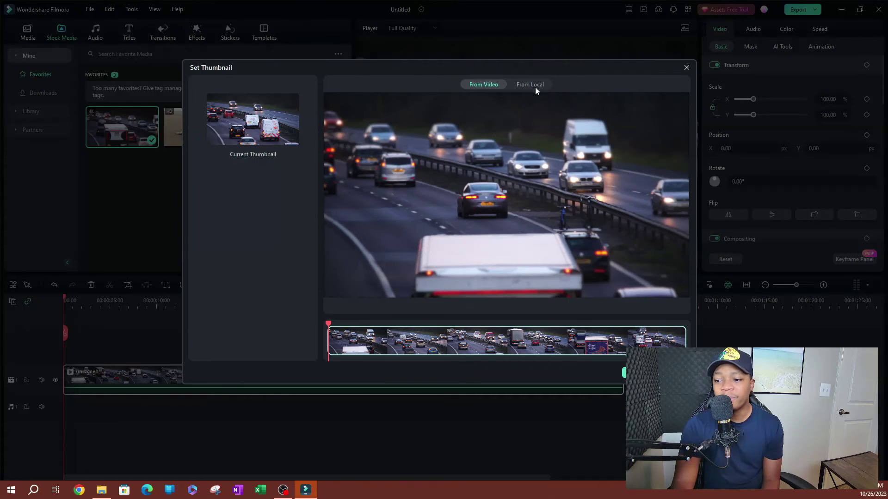
click(643, 372)
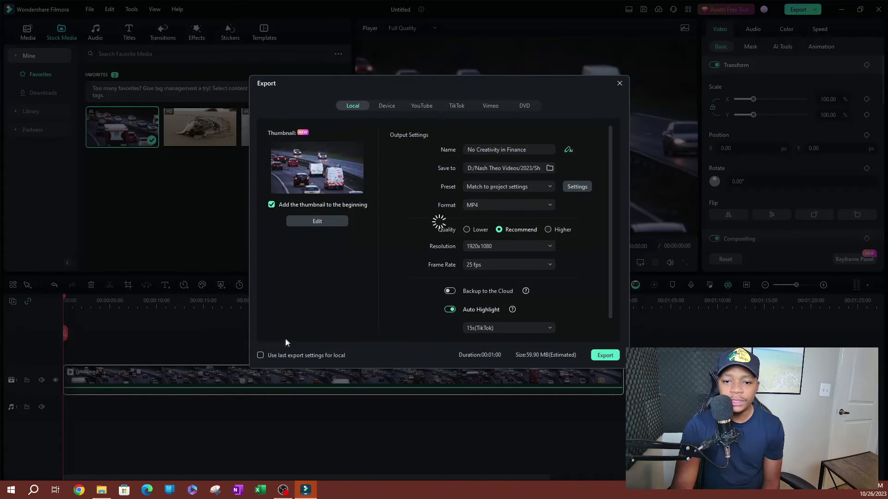
click(317, 221)
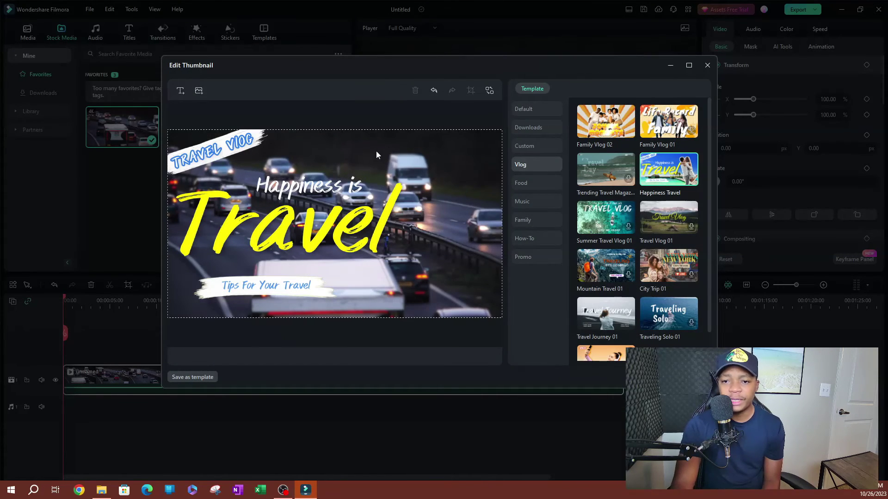
click(200, 250)
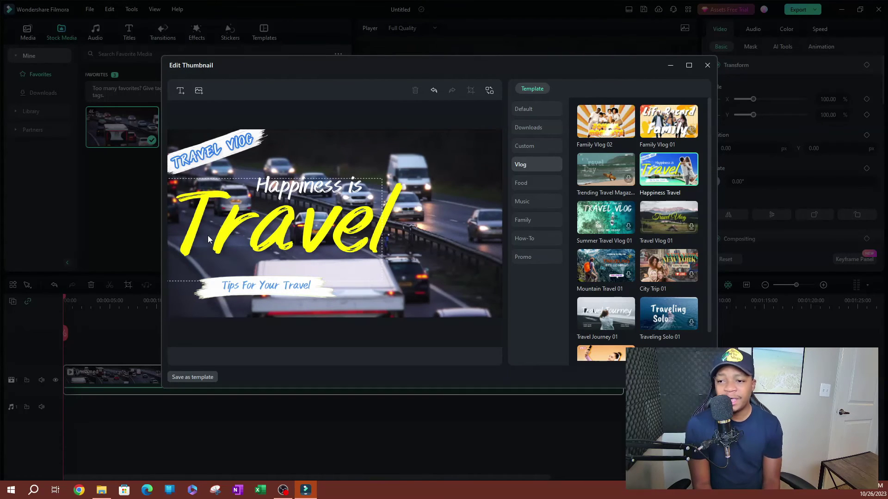
click(439, 213)
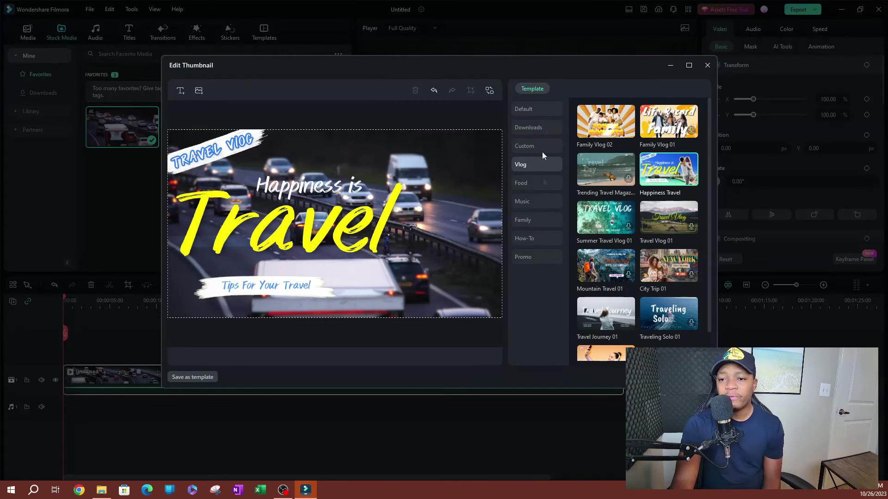
click(338, 295)
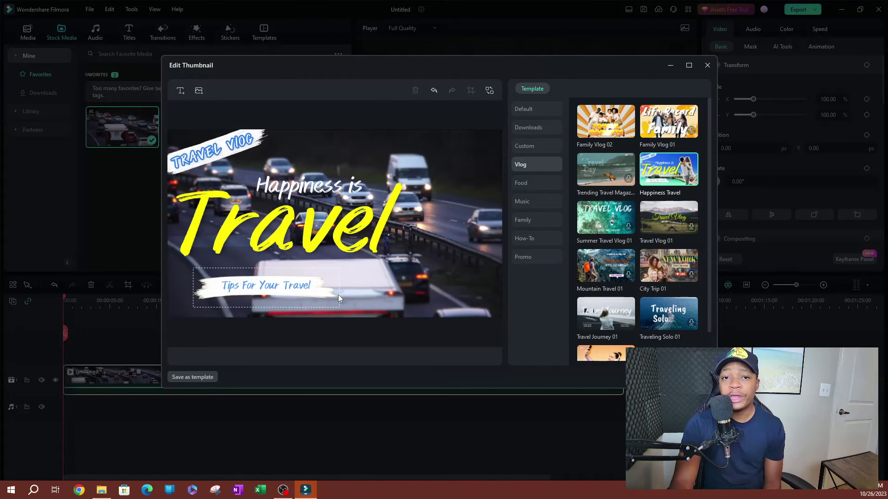
click(345, 278)
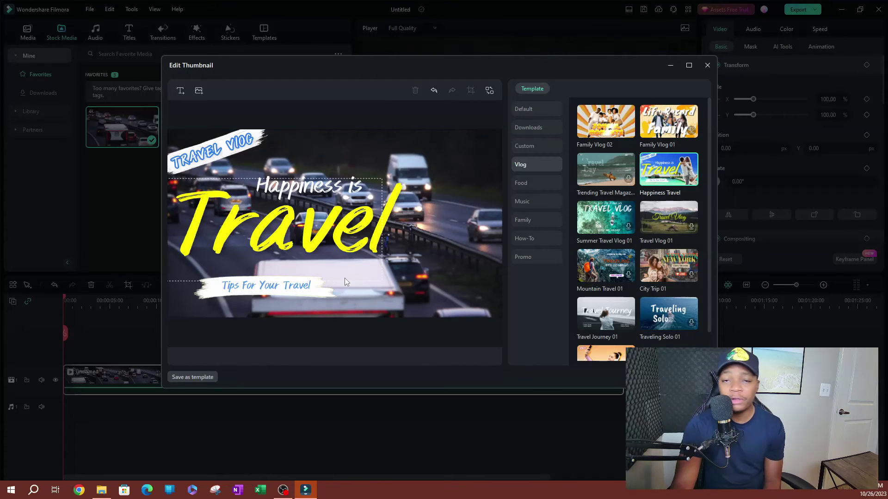
click(325, 195)
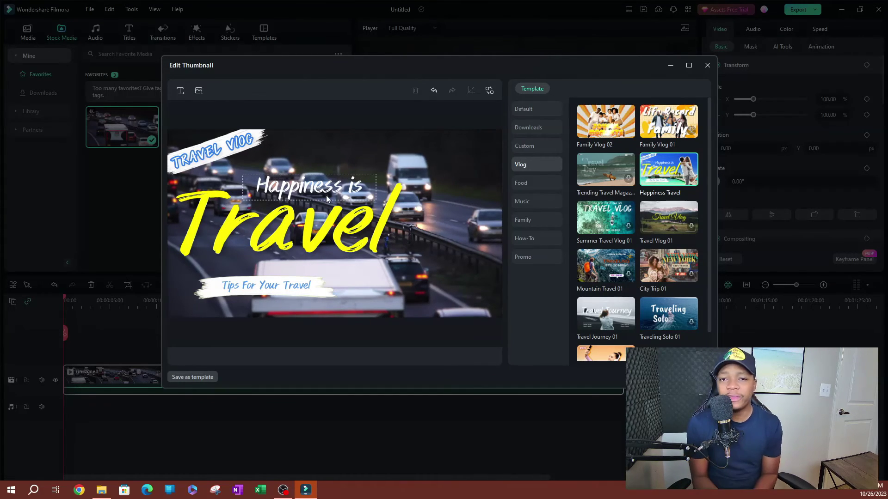
click(259, 333)
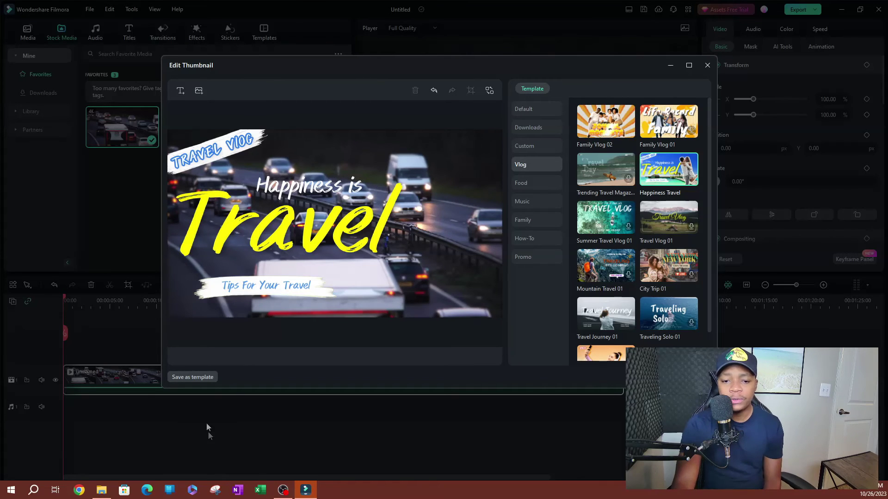
Save the Happiness Travel design as a custom template and reapply it from Custom templates.
click(188, 378)
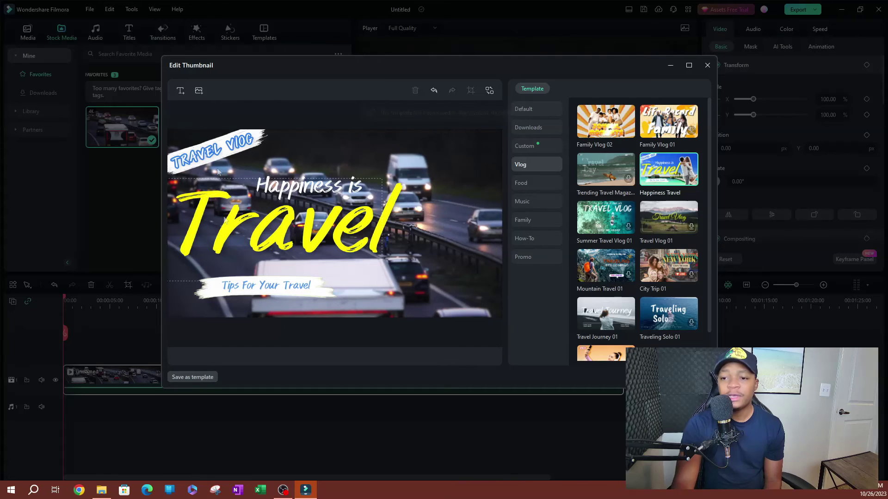
click(526, 146)
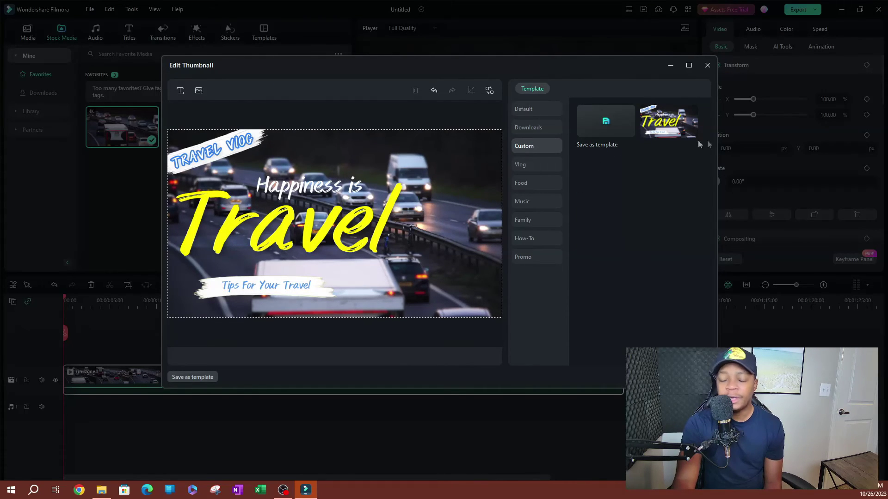
click(664, 135)
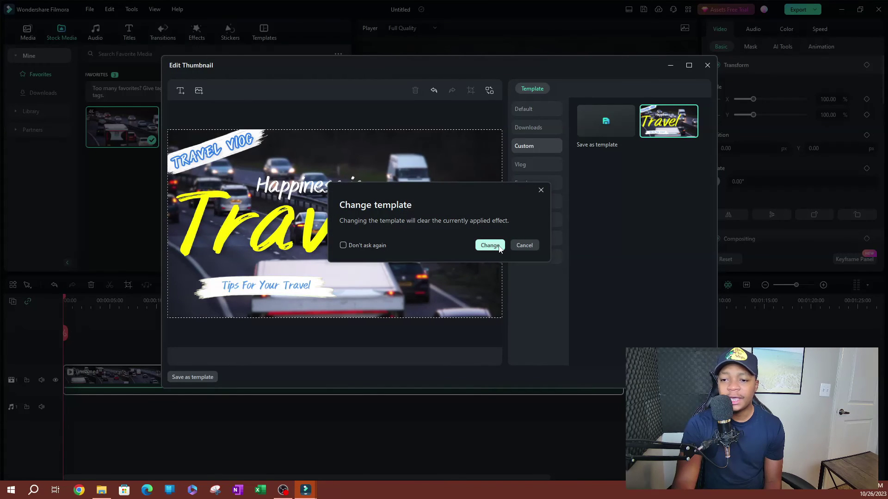
click(491, 249)
Check the background image and Happiness is Travel text, then return to the Export dialog.
click(326, 314)
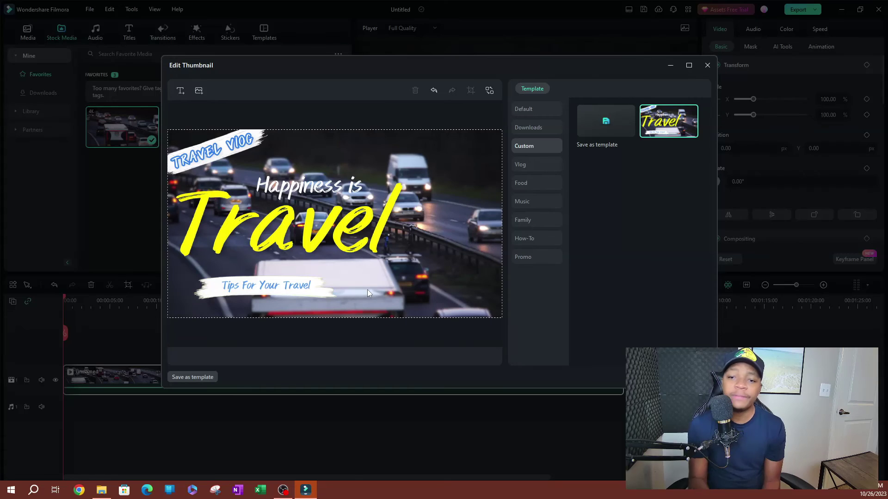
click(372, 245)
click(440, 257)
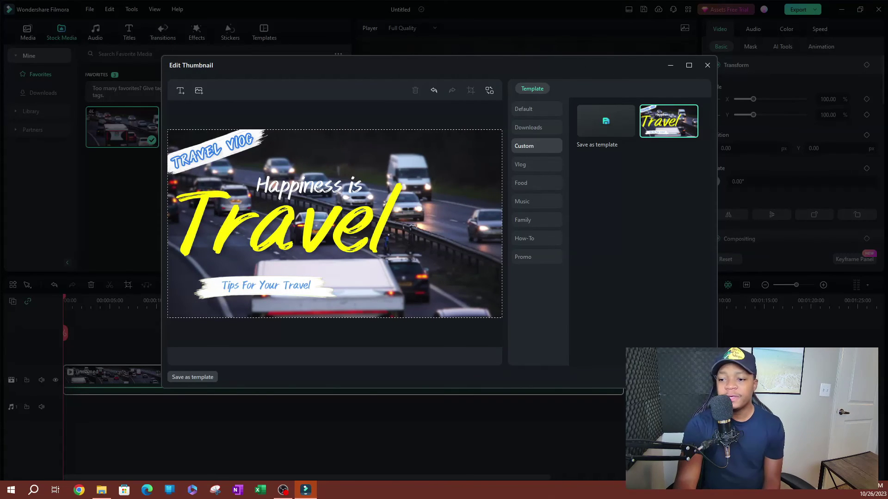
key(Escape)
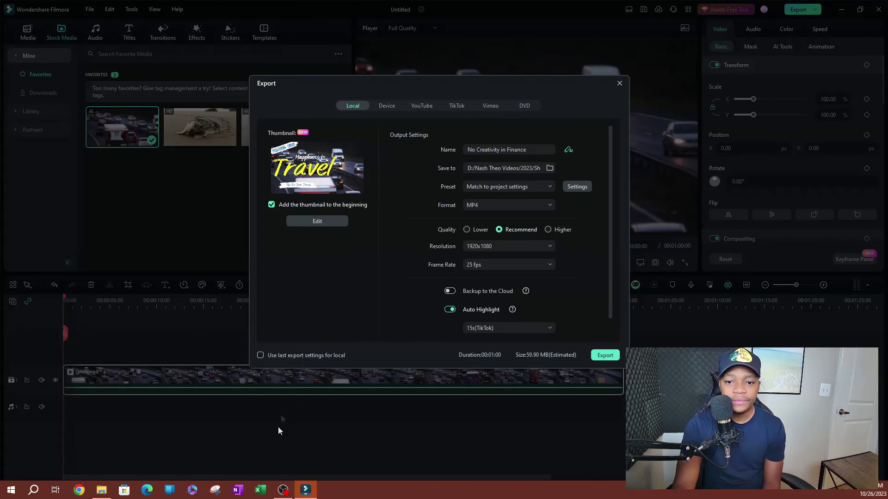